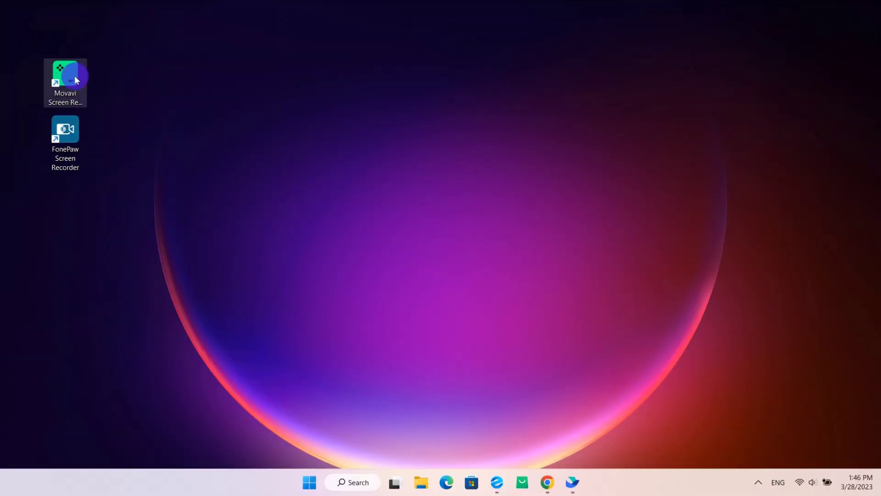
Step: Launch Movavi Screen Recorder from the desktop and finish its welcome tour
double_click(74, 75)
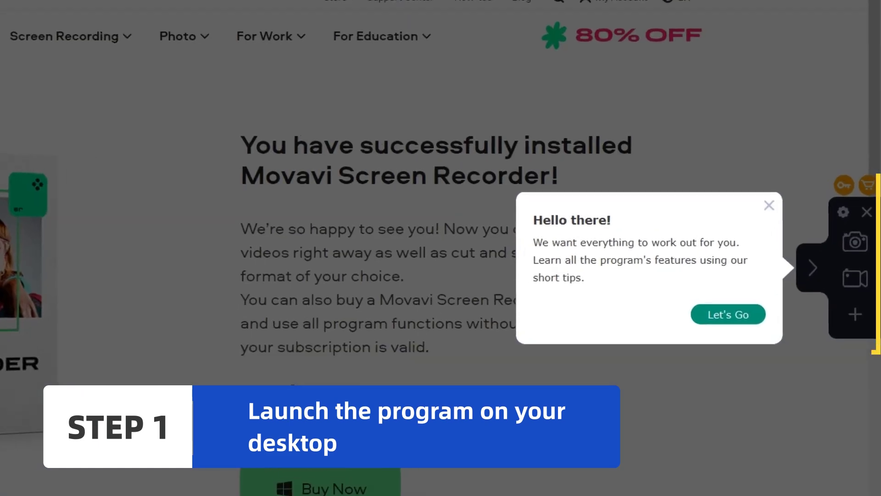
left_click(735, 330)
left_click(721, 326)
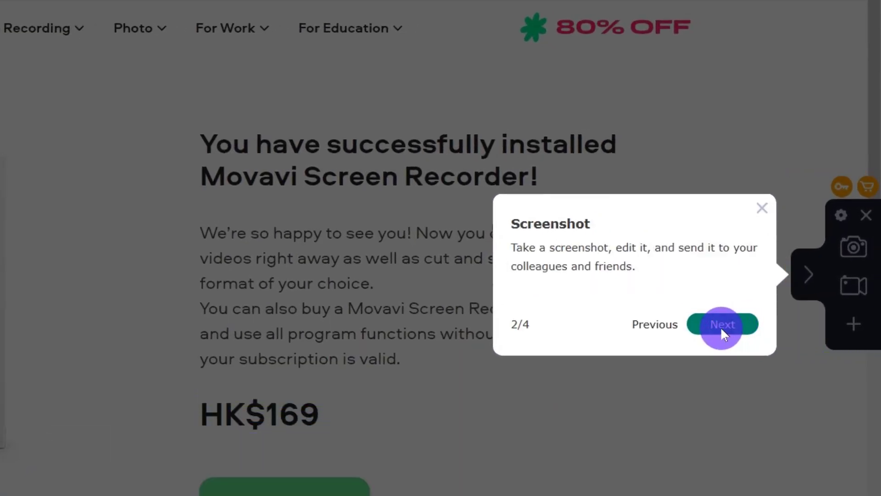
left_click(720, 327)
left_click(721, 327)
left_click(764, 281)
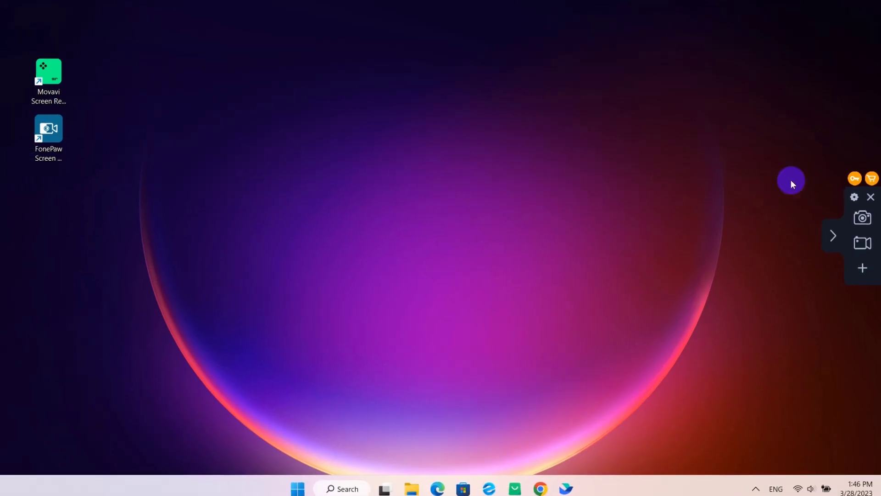
Step: Dismiss the Activation dialog without a key, continuing in trial mode on the YouTube page
left_click(854, 178)
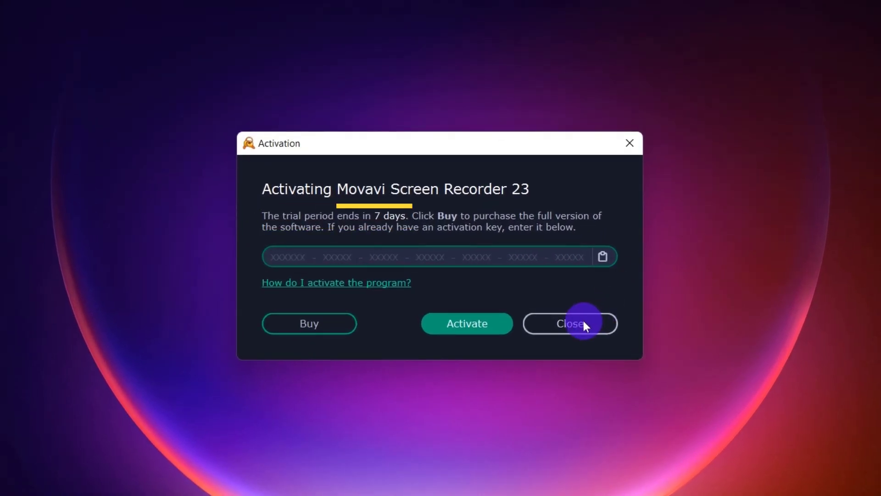
left_click(585, 321)
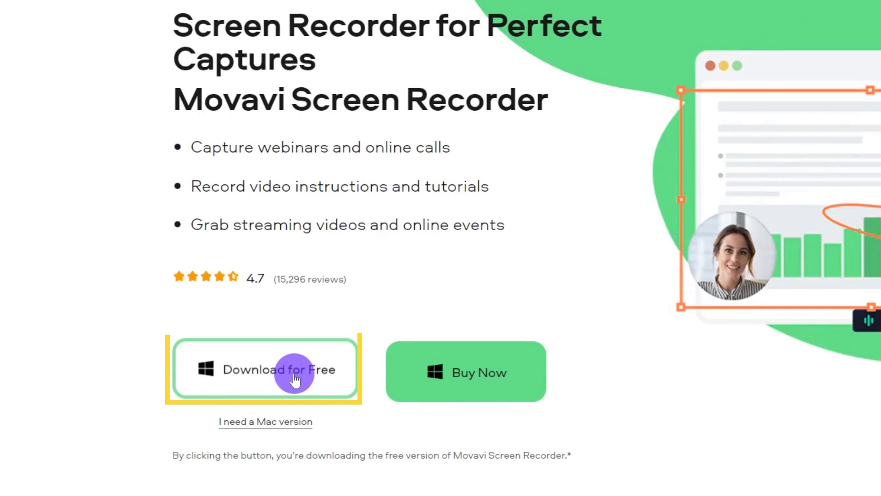
left_click(278, 422)
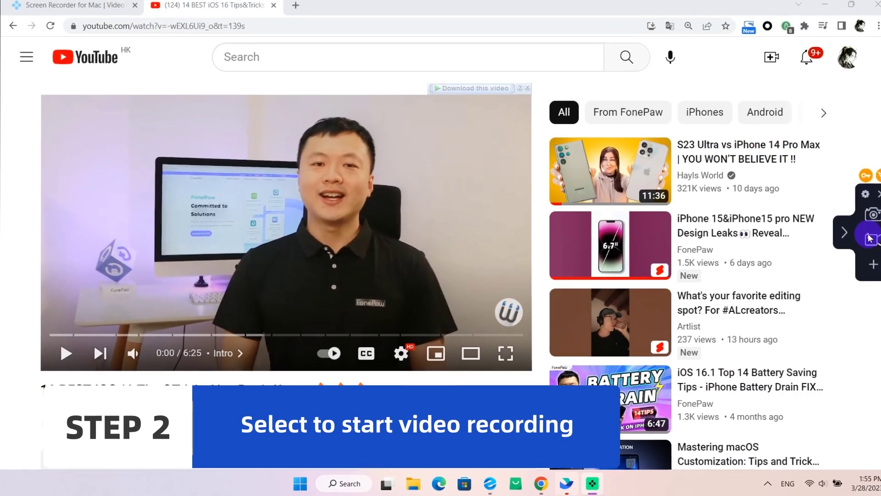
Step: Frame the browser window as a 1889×922 capture area and enable system sound
left_click(846, 237)
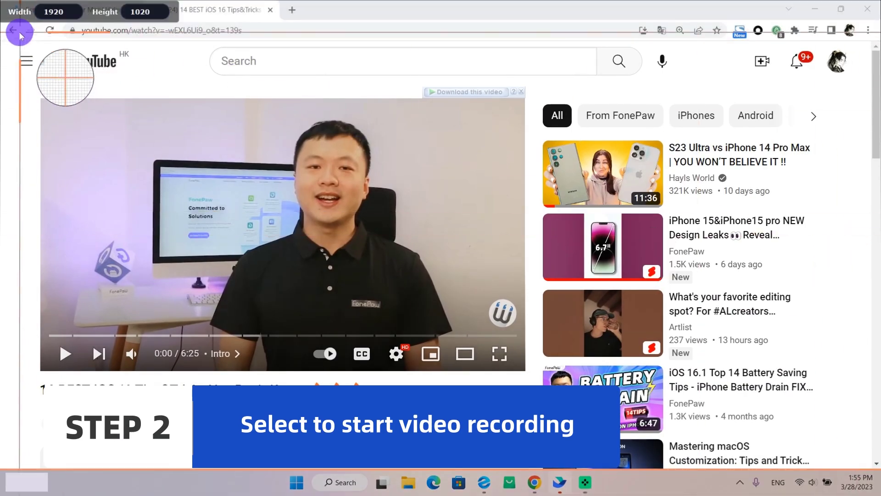
left_click_drag(0, 42, 848, 463)
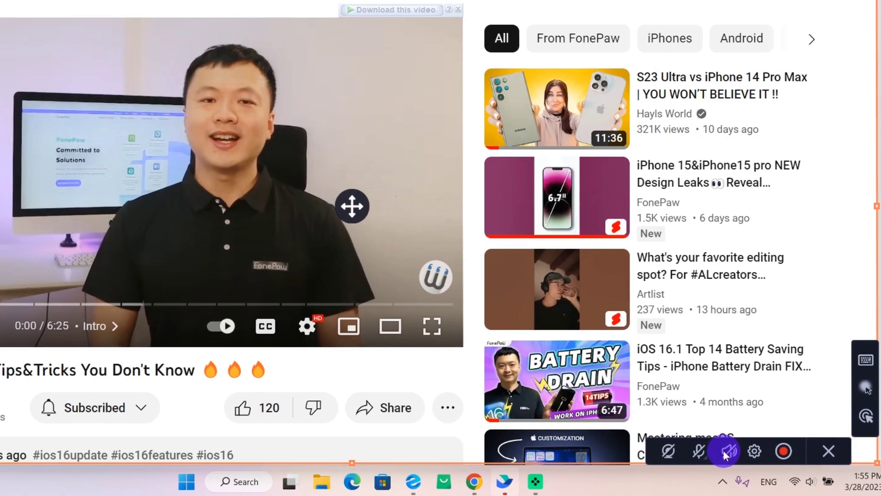
left_click(734, 453)
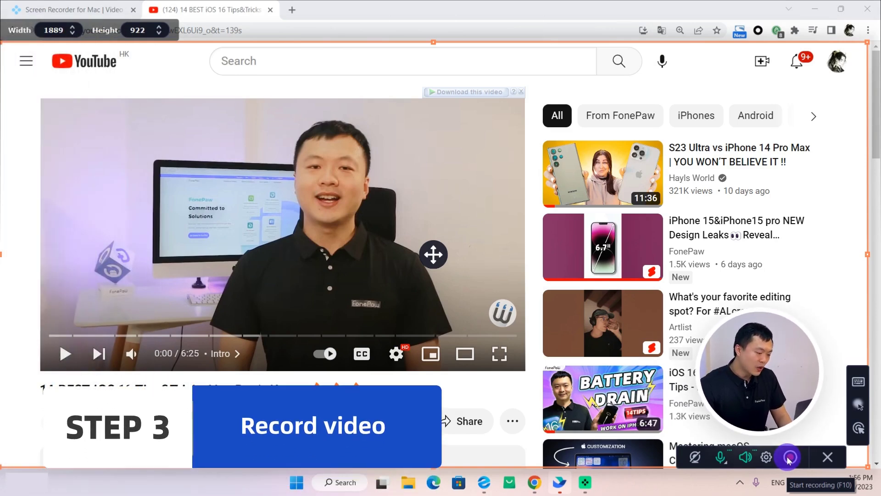
Step: Start recording with the 7-Day Trial and play the YouTube video
left_click(789, 458)
left_click(315, 344)
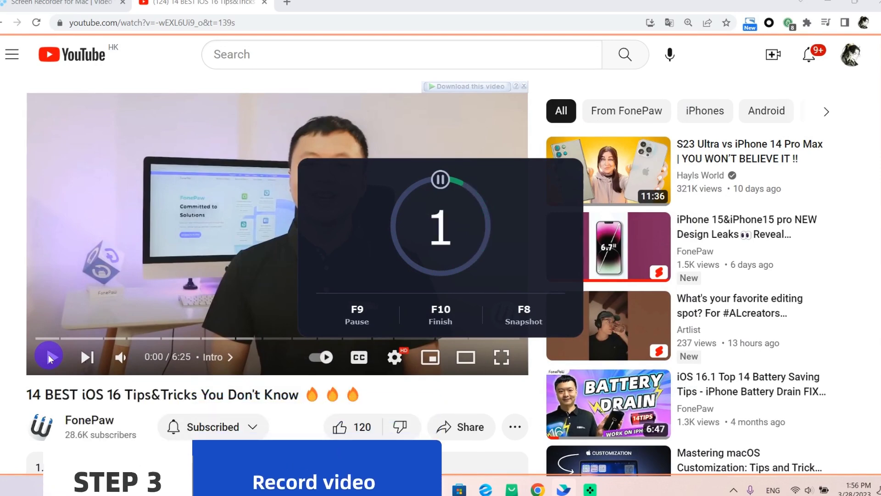
left_click(48, 356)
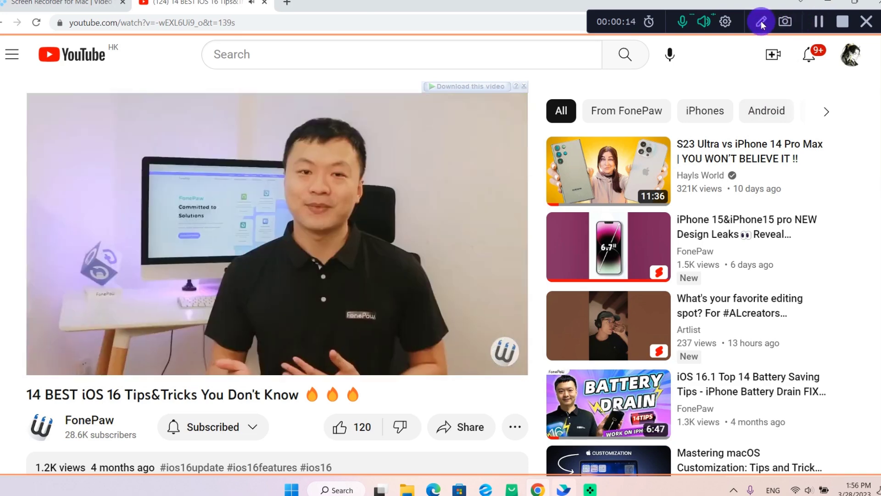
Step: Draw a blue rectangle around the video player and a red arrow pointing into it
left_click(762, 22)
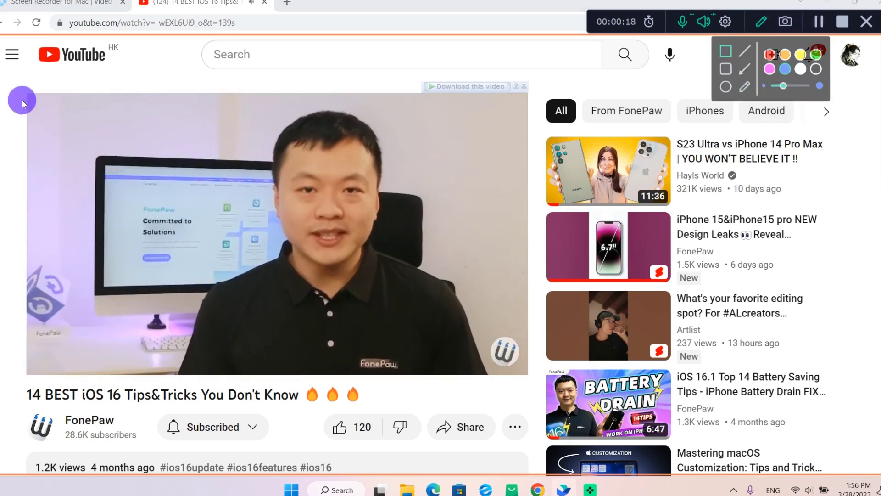
left_click_drag(22, 100, 531, 379)
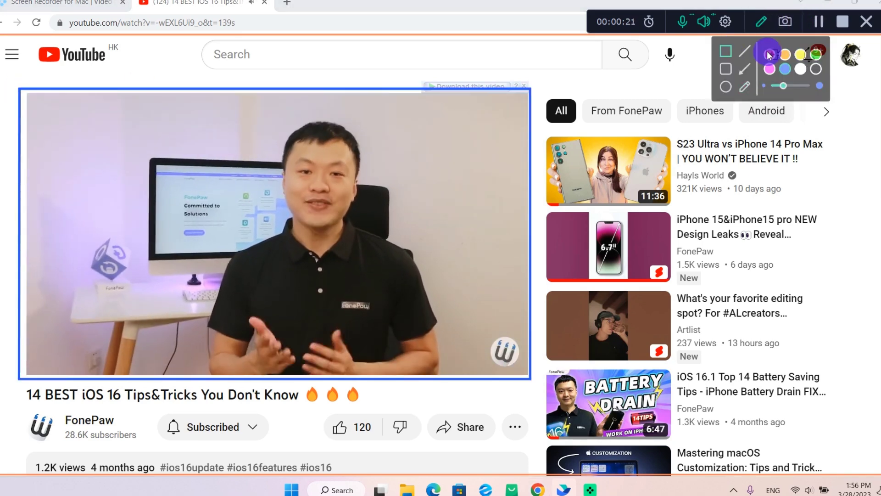
left_click(745, 68)
left_click_drag(518, 426, 484, 373)
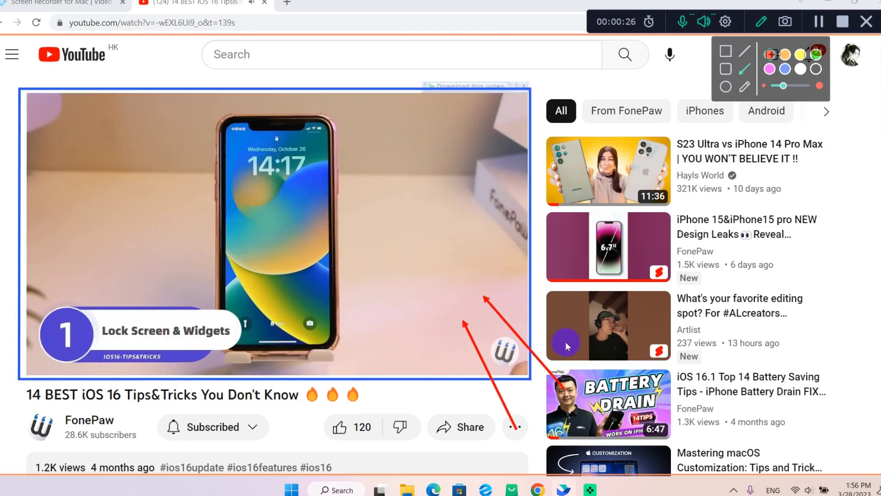
Step: Circle the 1 badge in pink and take a snapshot of the annotated screen
left_click(770, 69)
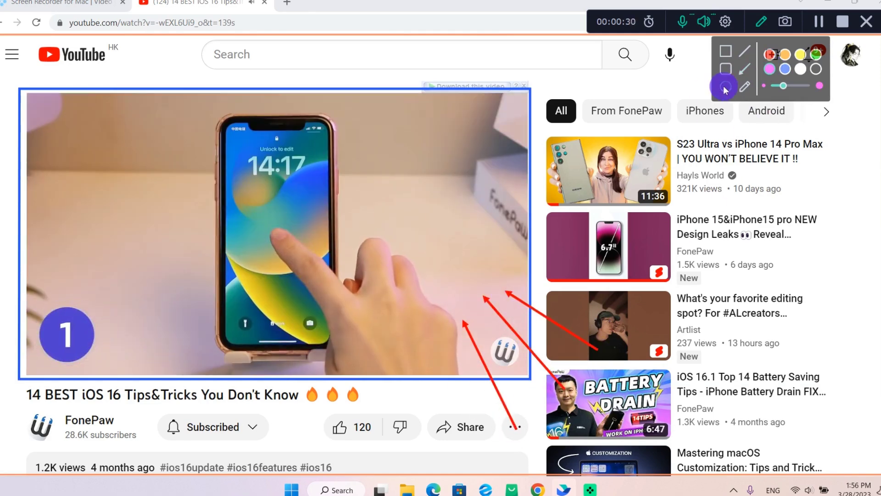
left_click(726, 87)
left_click_drag(26, 302, 112, 376)
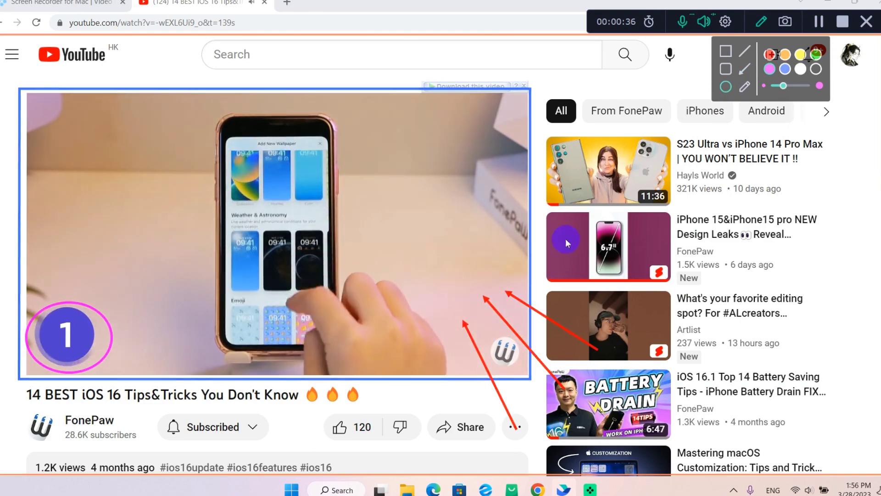
left_click(786, 23)
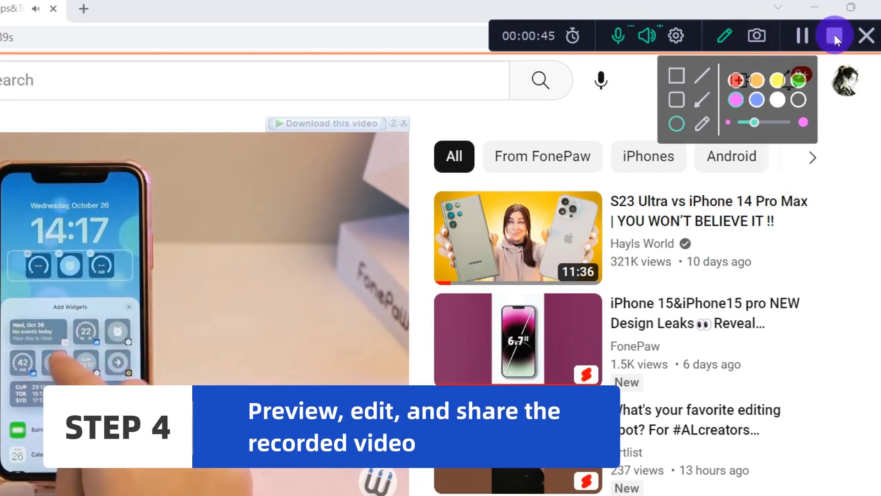
Step: Stop recording and delete the section between roughly 16 and 22 seconds, leaving 00:00:37
left_click(834, 35)
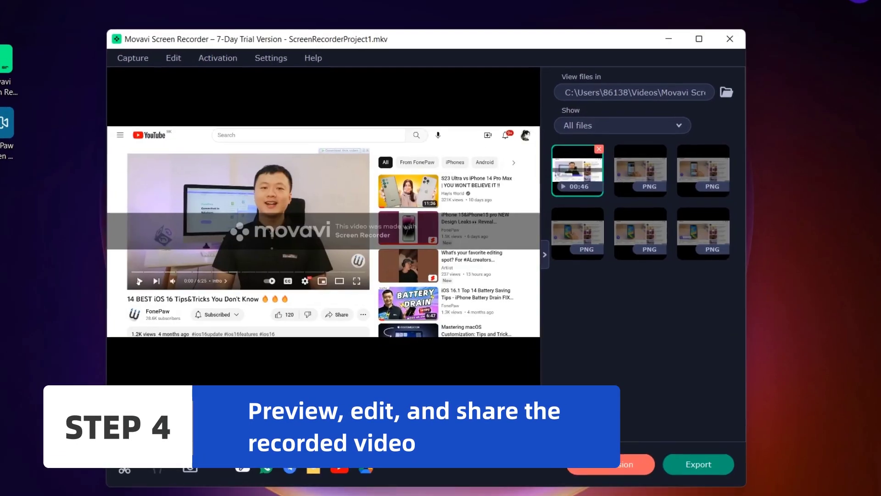
left_click(145, 455)
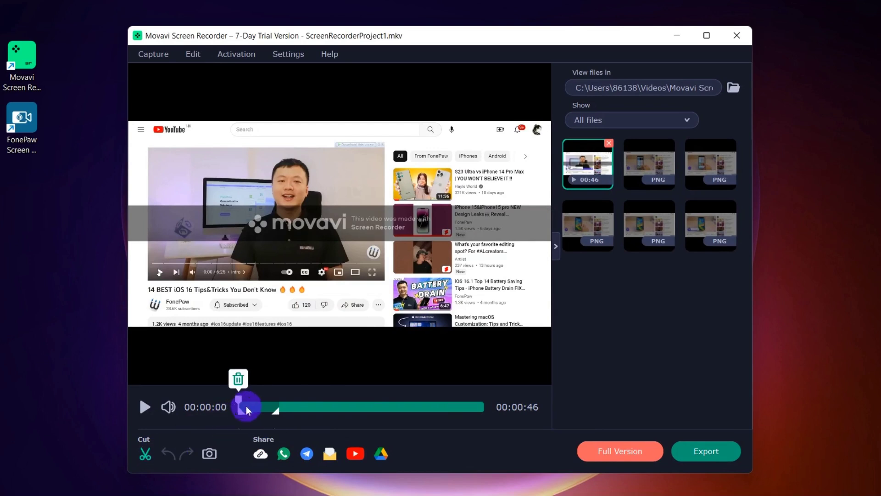
left_click(305, 410)
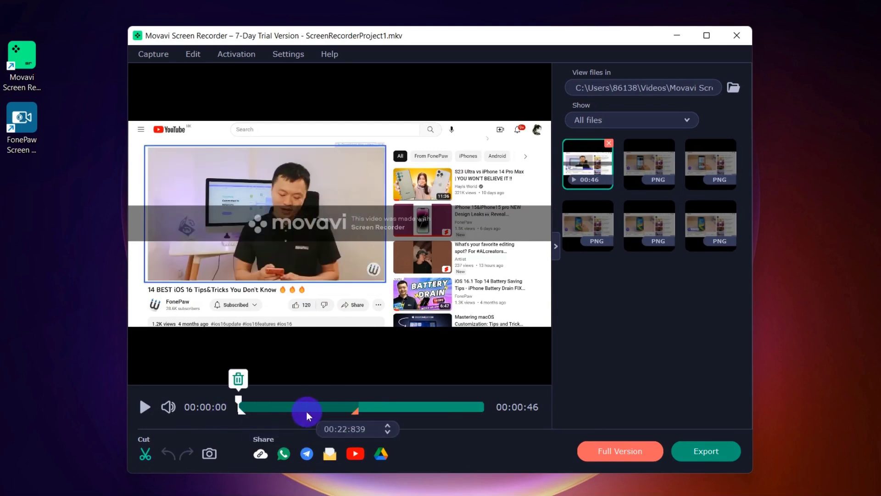
left_click(326, 407)
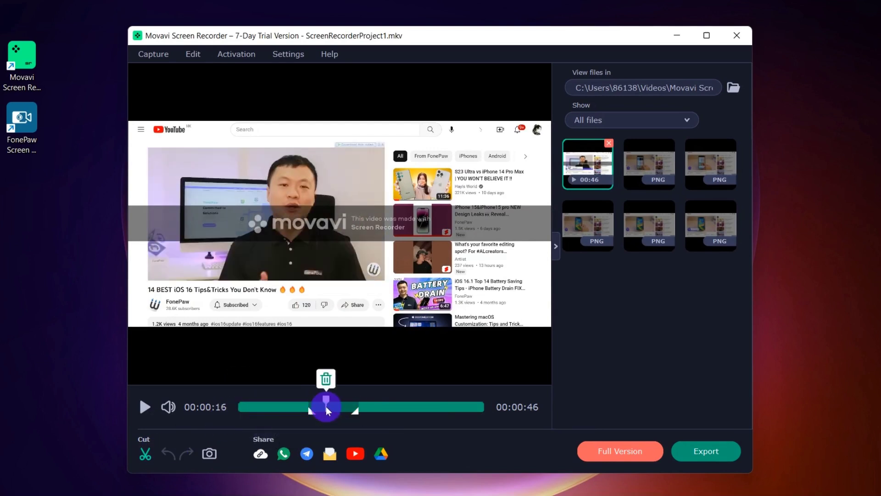
left_click(326, 378)
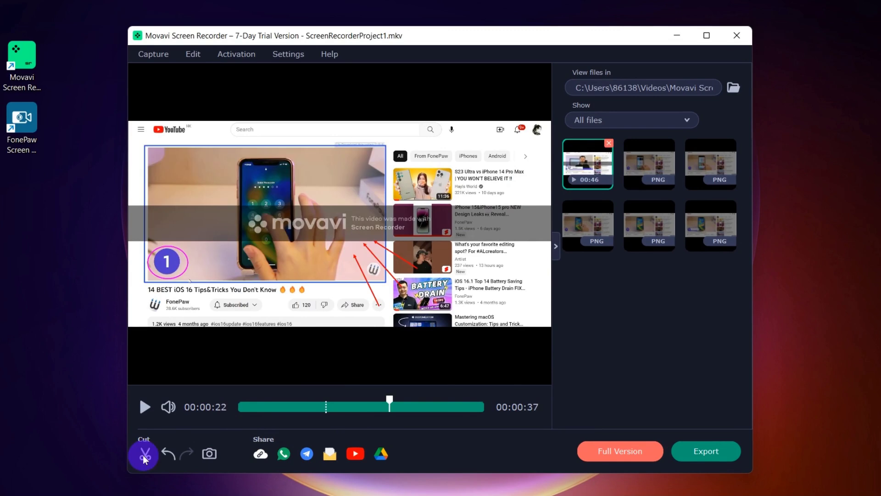
Step: Export the trial recording as MP4 ScreenRecorderProject1.mp4 and play it from its folder
left_click(693, 451)
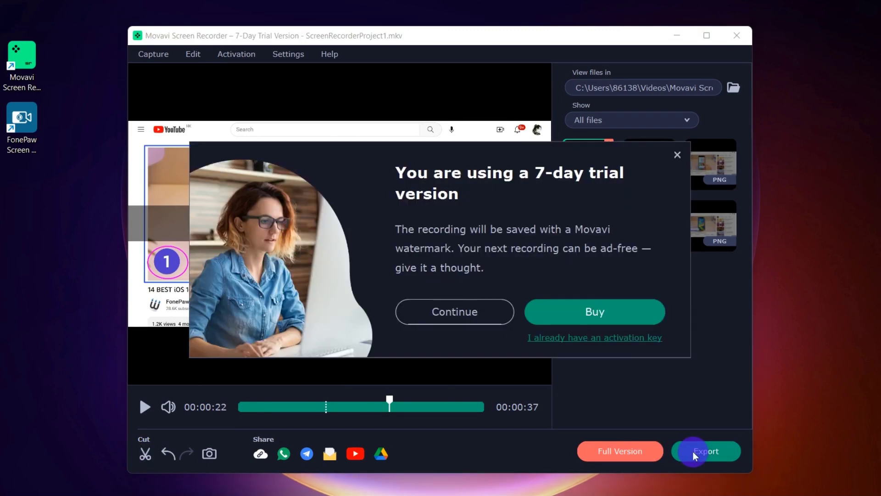
left_click(447, 315)
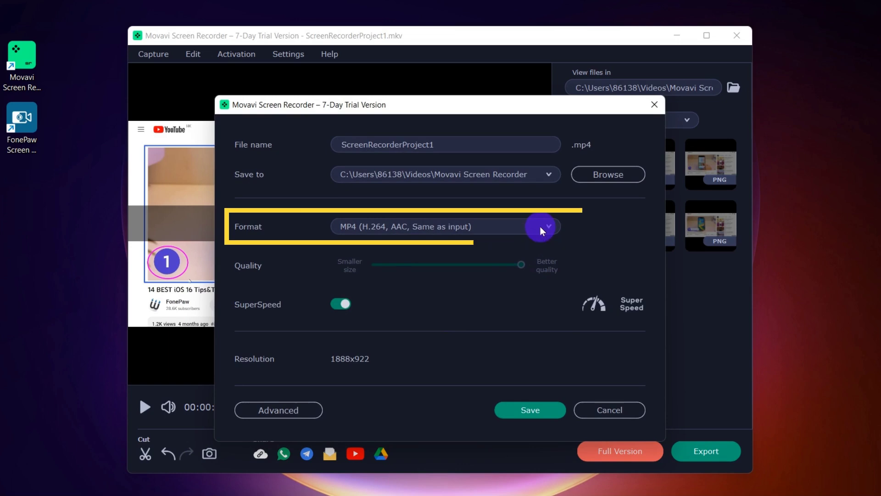
left_click(541, 227)
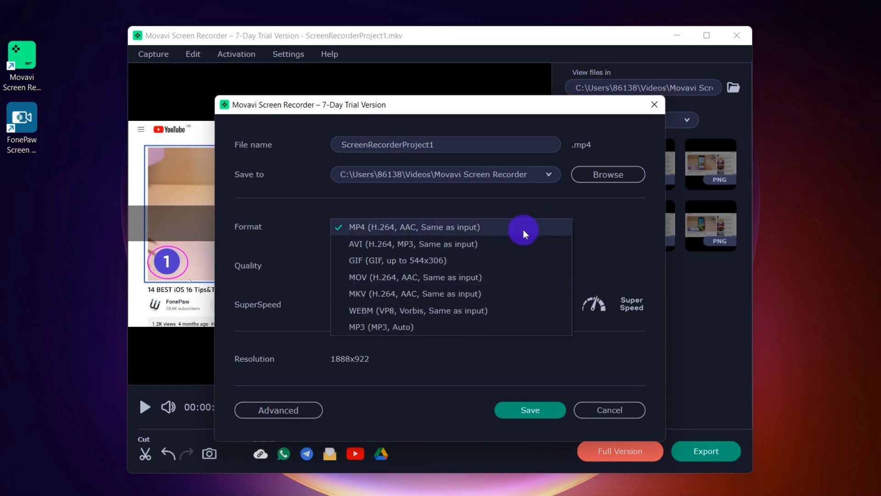
left_click(533, 411)
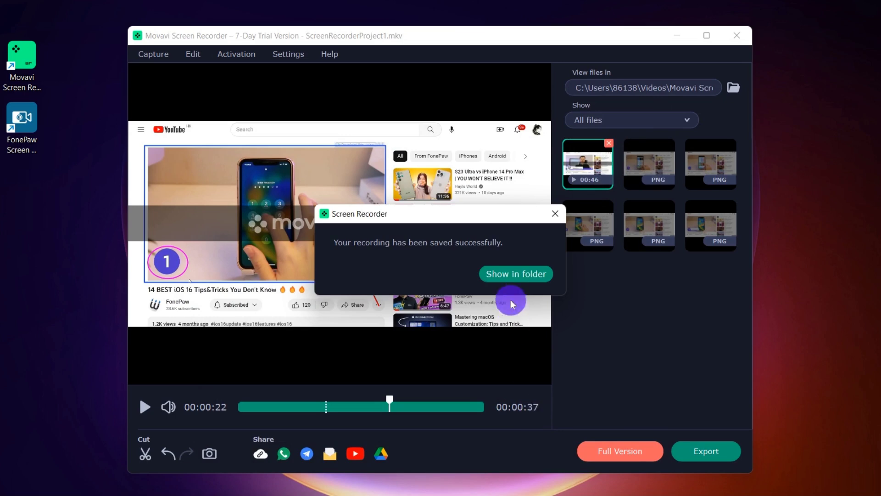
left_click(516, 277)
double_click(340, 183)
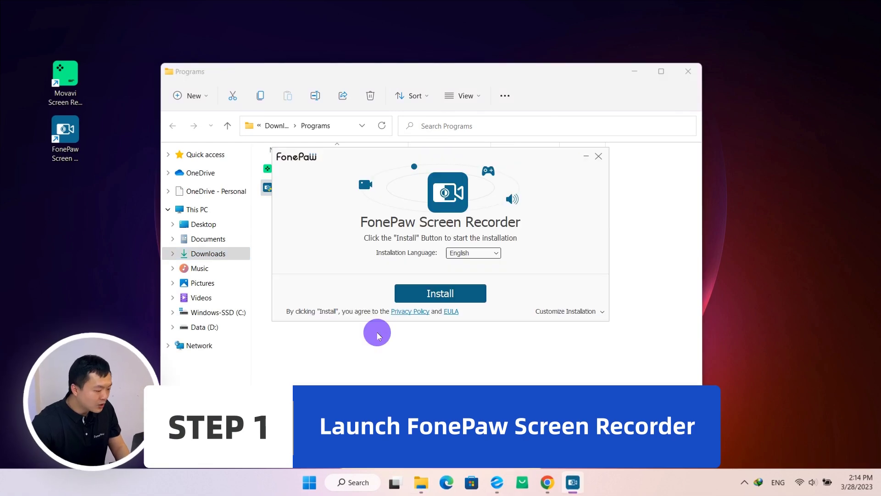
Step: Install FonePaw Screen Recorder and launch it to its Video Recorder panel
left_click(439, 294)
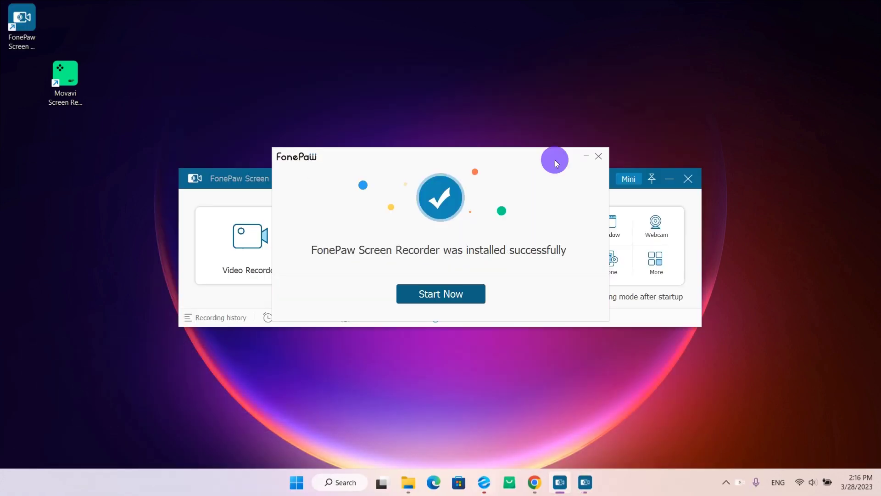
left_click(463, 294)
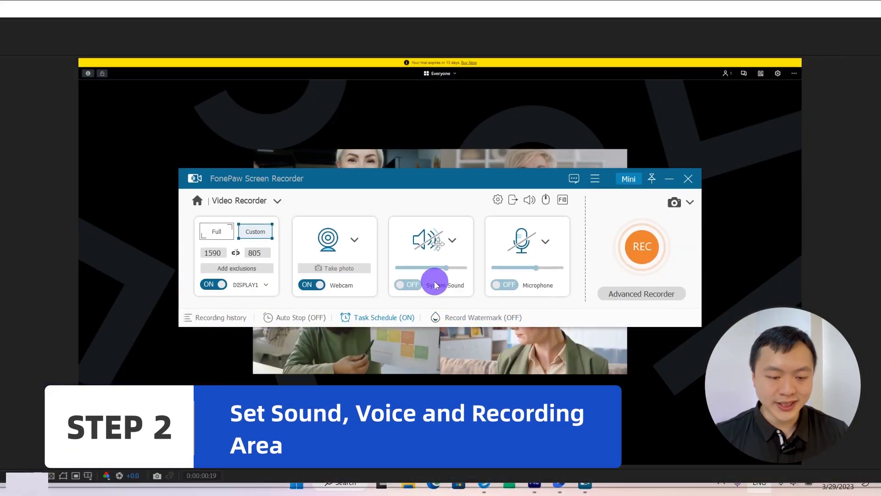
Step: Turn on both system sound and microphone recording
left_click(416, 283)
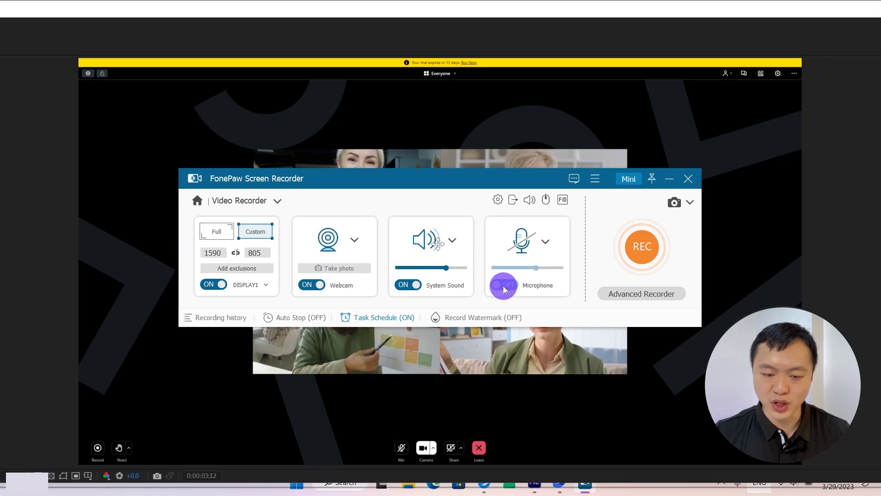
left_click(504, 285)
left_click(217, 232)
Step: Select a custom 1590×805 region over the meeting and open the window-exclusion picker
left_click(278, 239)
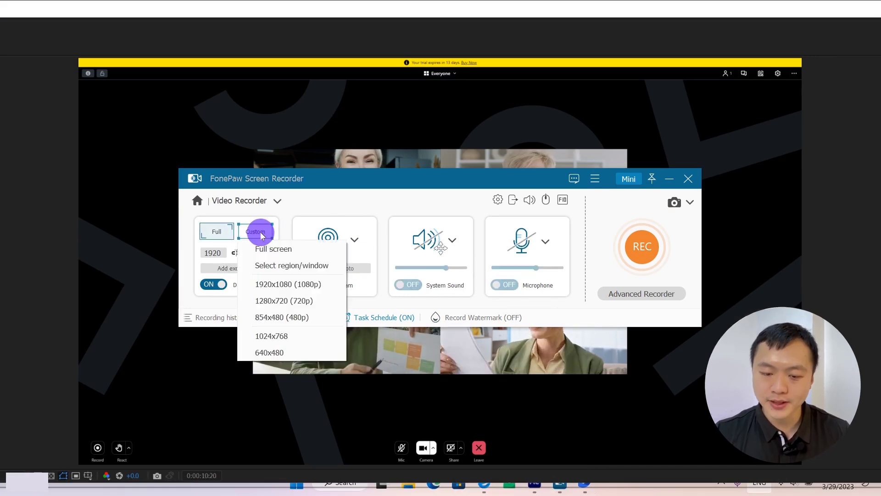
left_click(279, 263)
left_click_drag(73, 60, 803, 430)
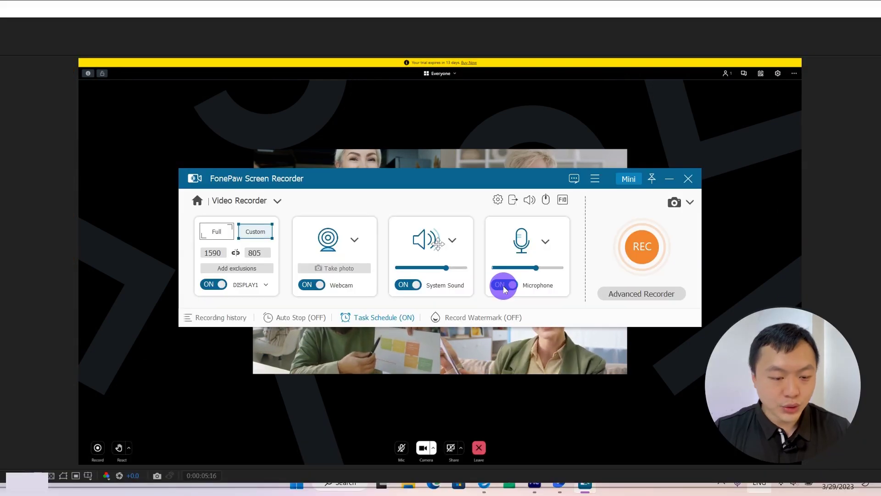
left_click(260, 268)
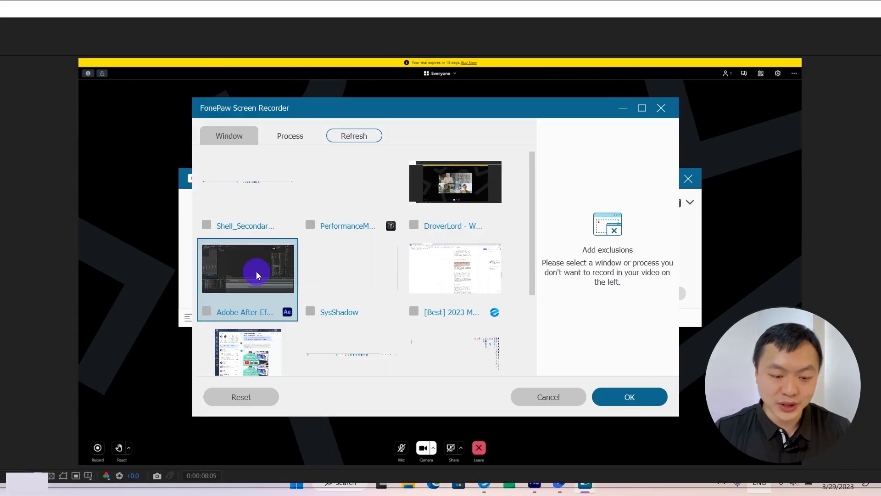
Step: Exclude the DroverLord window from the recording
left_click(433, 187)
left_click(458, 271)
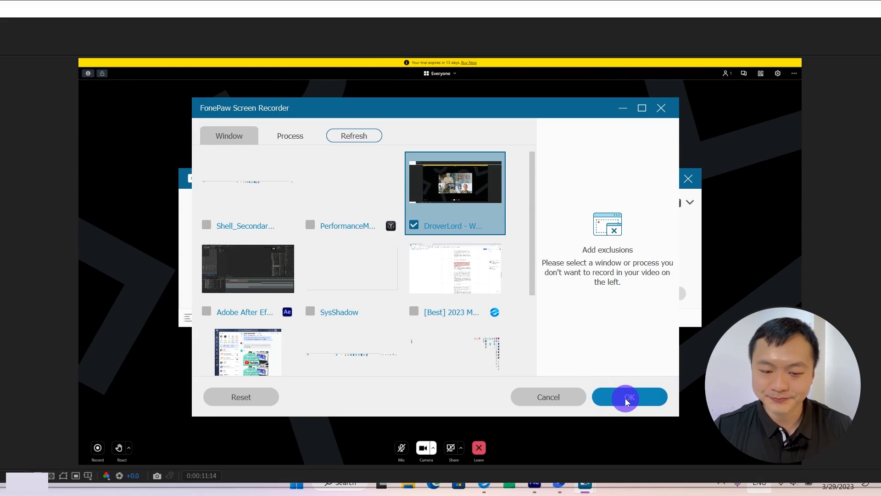
left_click(629, 396)
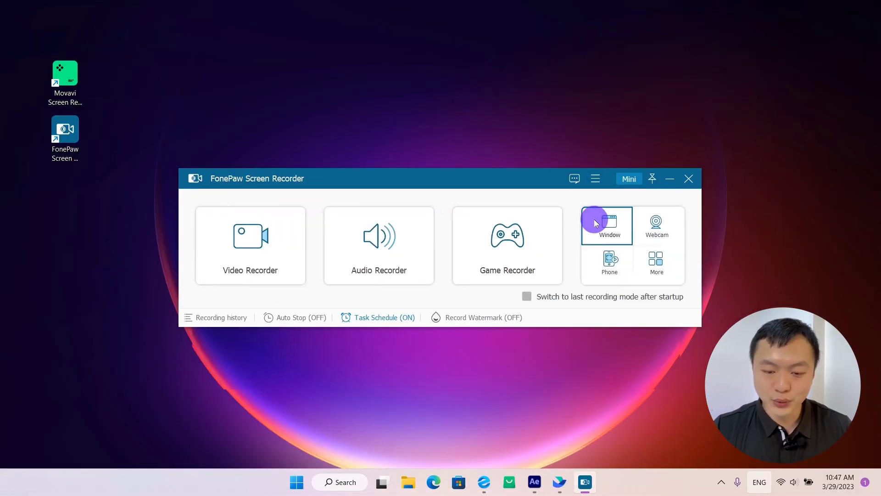
Step: Lock capture onto the GoTo - Google Chrome meeting window
left_click(595, 223)
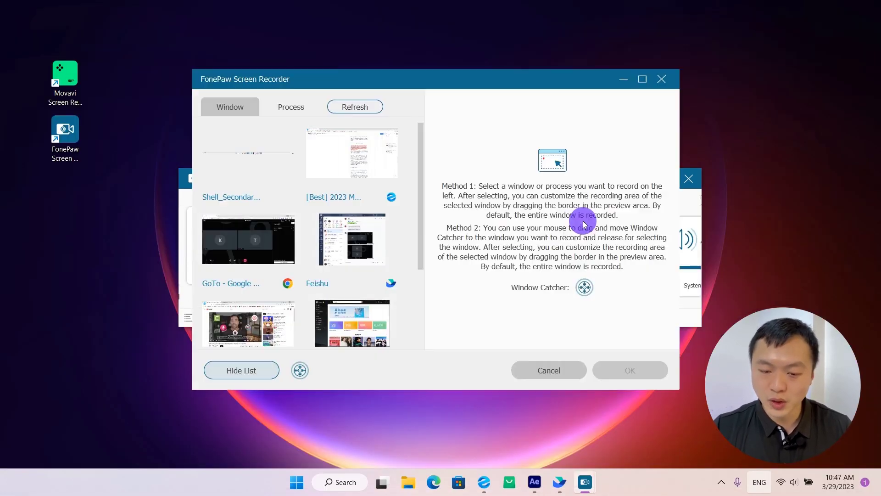
left_click(257, 240)
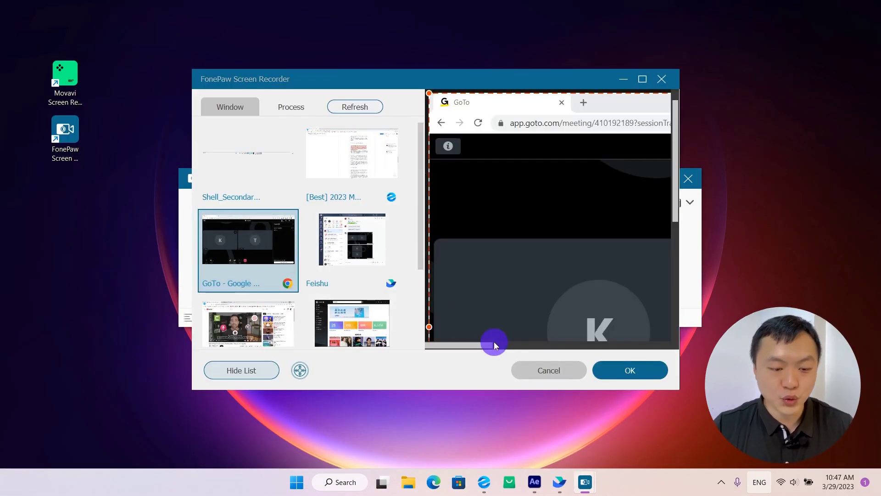
left_click(605, 370)
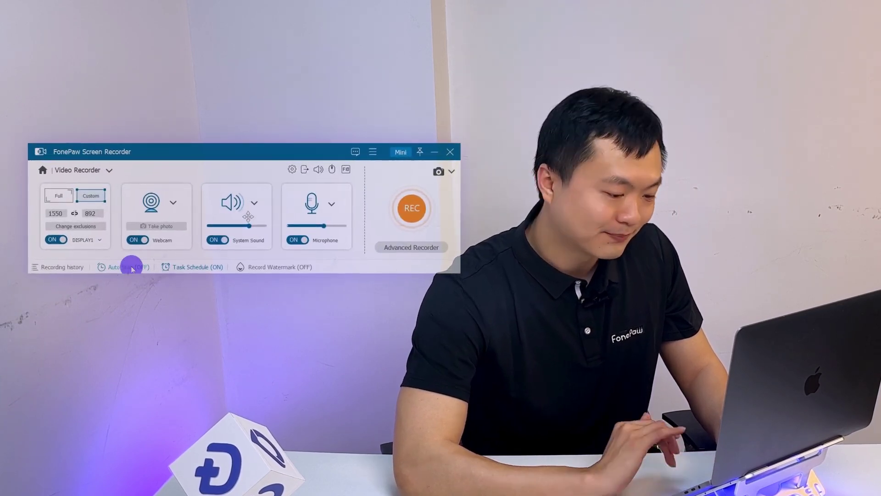
Step: Make recording auto-stop at an ending time, then add a new scheduled task, New task(1)
left_click(169, 205)
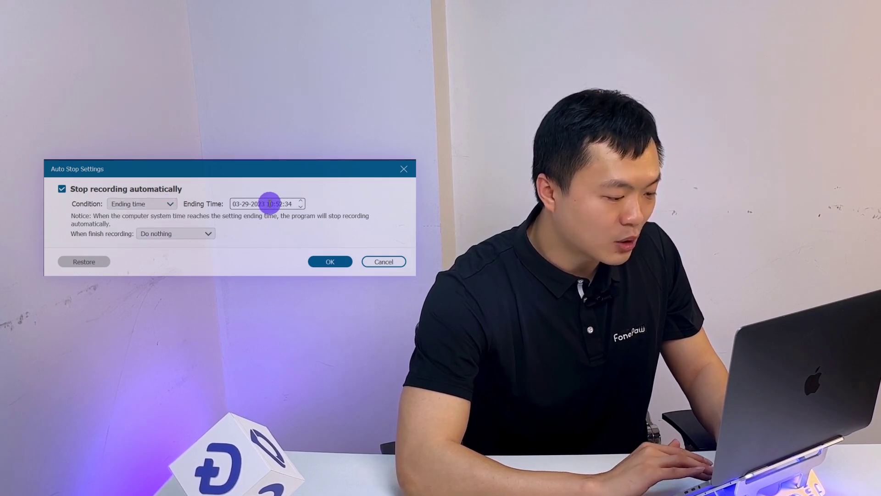
left_click(177, 234)
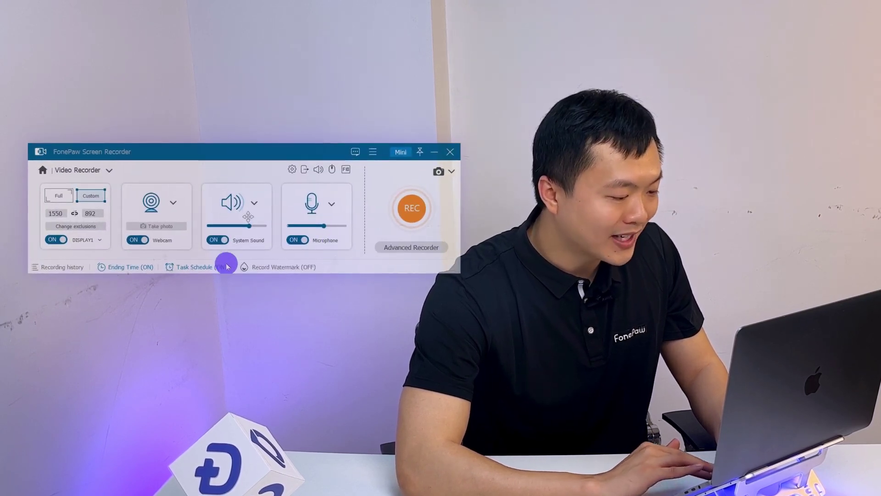
left_click(211, 267)
left_click(92, 325)
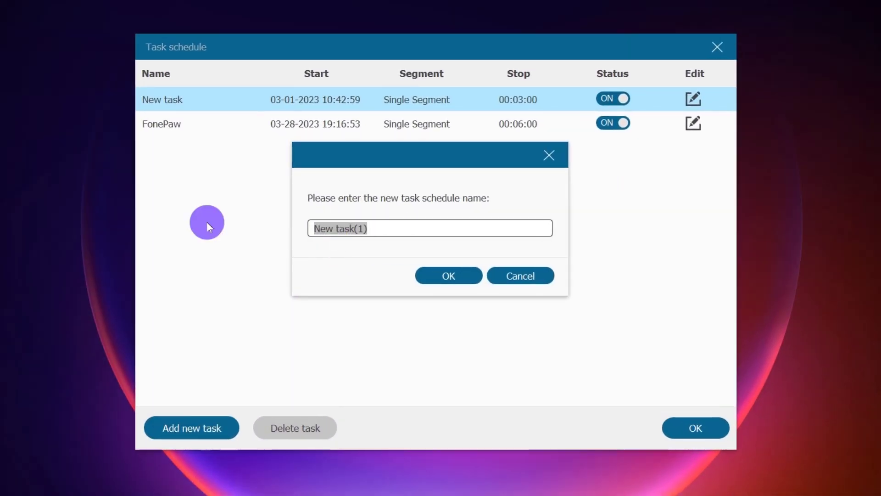
type("FP")
key("Return")
left_click(312, 168)
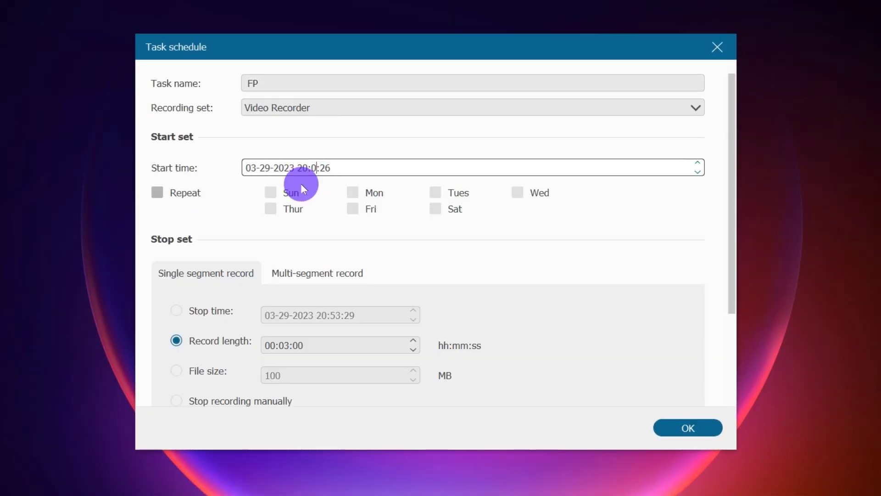
type("00")
left_click(287, 345)
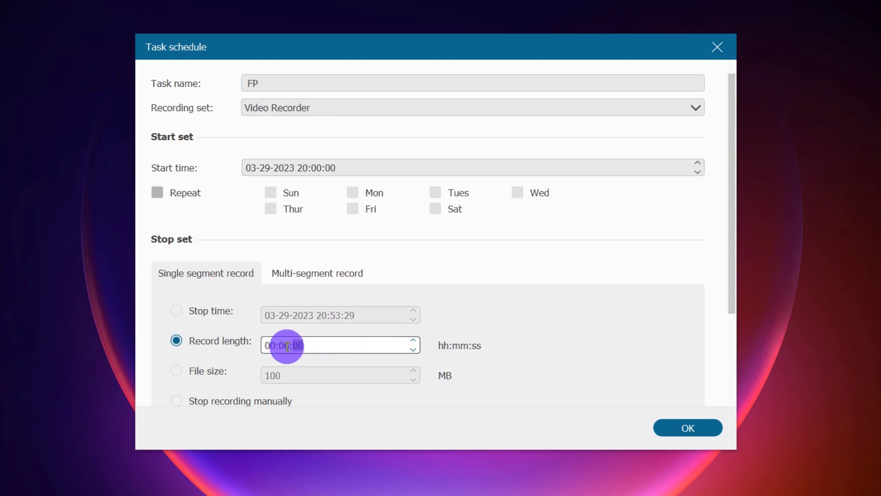
left_click(701, 422)
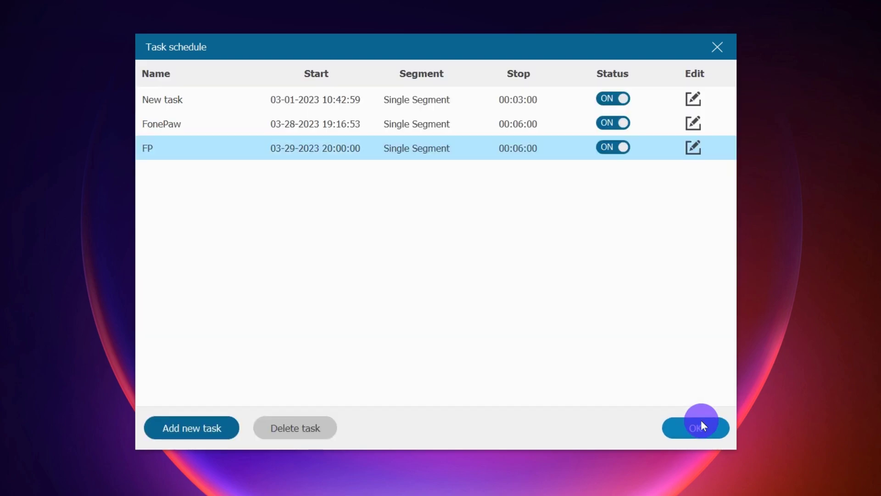
left_click(701, 426)
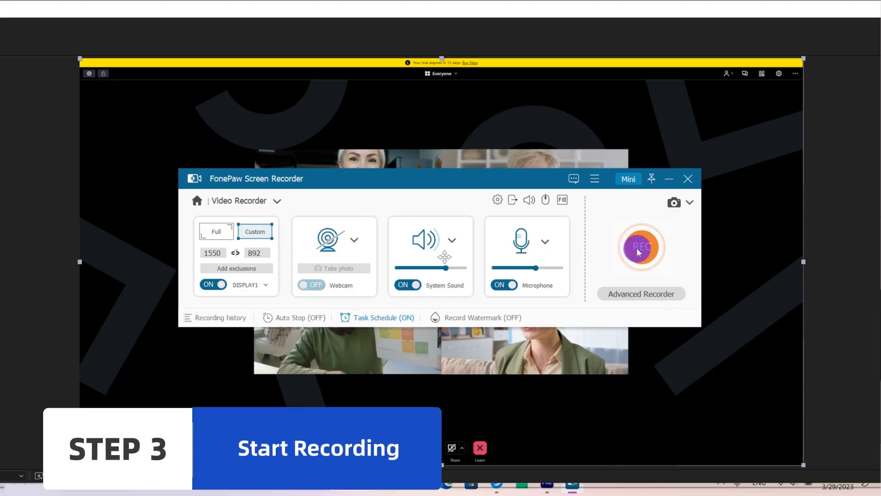
left_click(638, 248)
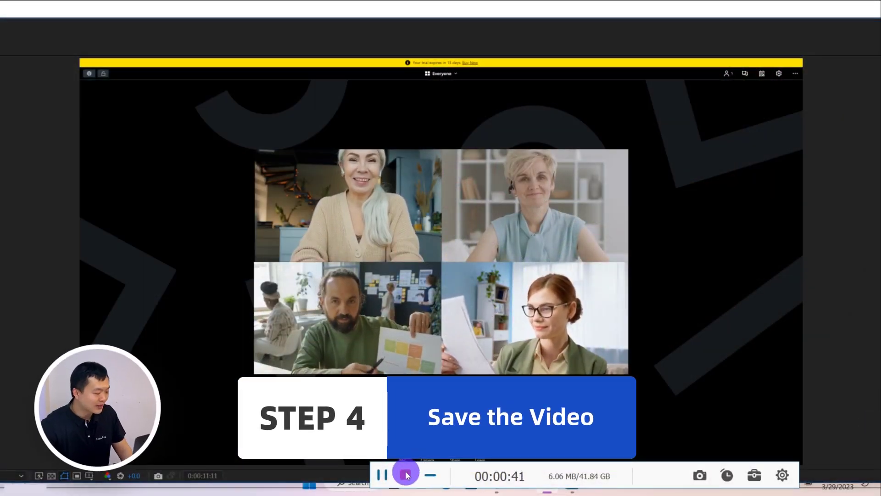
Step: Stop the meeting recording at 41 seconds to open the clip preview
left_click(406, 471)
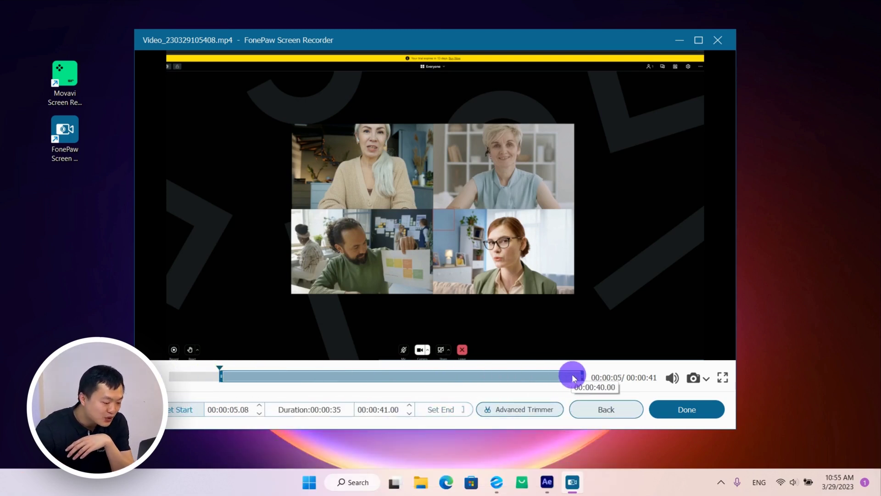
Step: Move the clip end to 00:00:09.16 and set an advanced segment from 00:00:09.16 to 00:00:18.02
left_click_drag(583, 381, 268, 394)
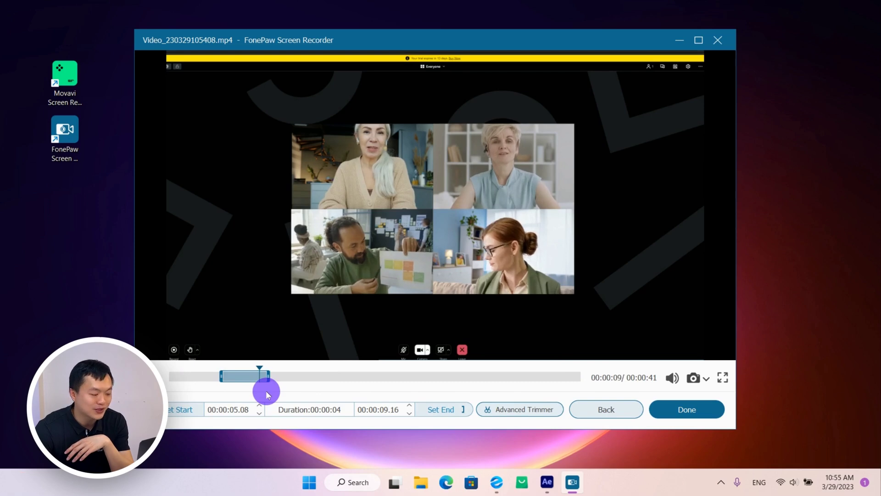
left_click(532, 410)
left_click_drag(379, 352, 450, 351)
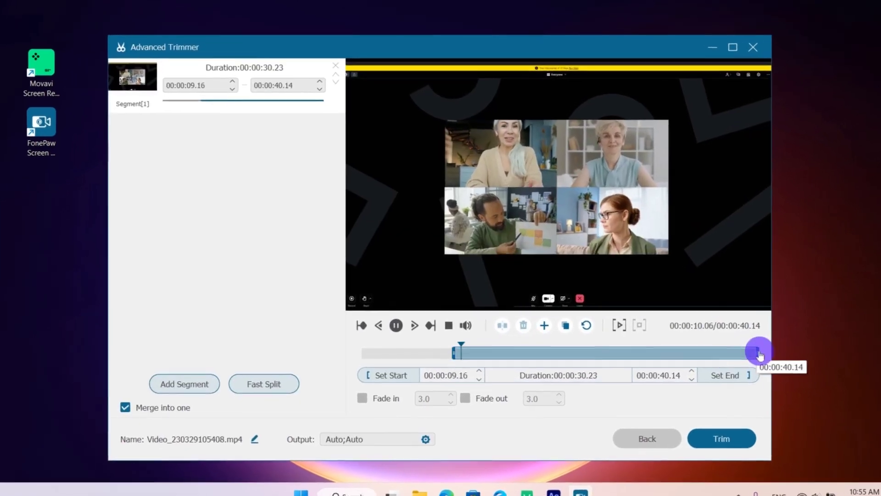
left_click_drag(760, 354, 535, 352)
Step: Add a second segment, fast-split it into 3-second pieces, and save the trimmed video
left_click(184, 383)
left_click(264, 383)
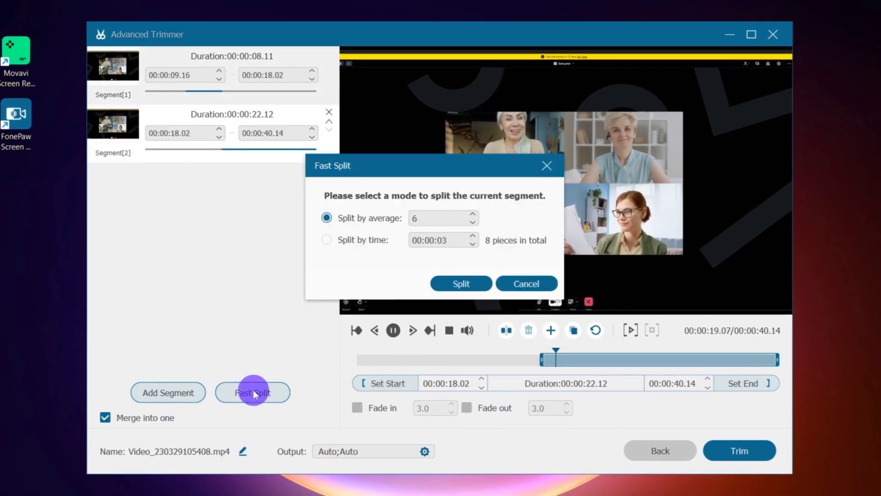
left_click(471, 283)
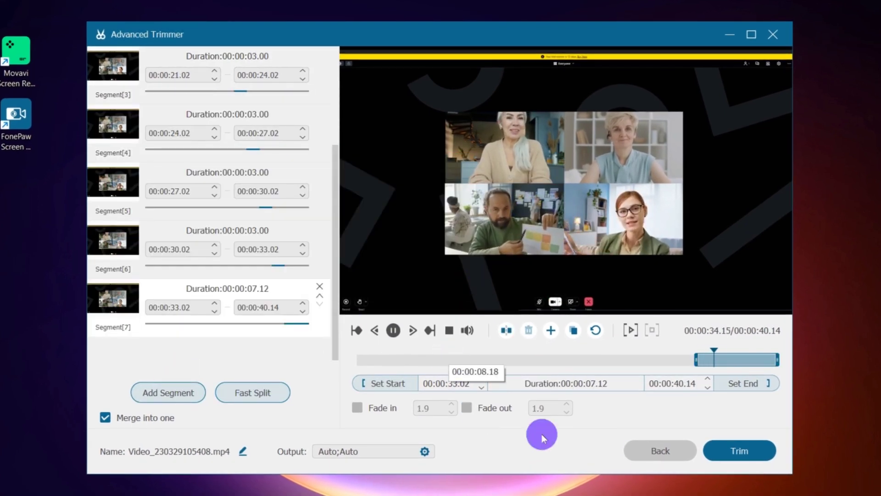
left_click(737, 450)
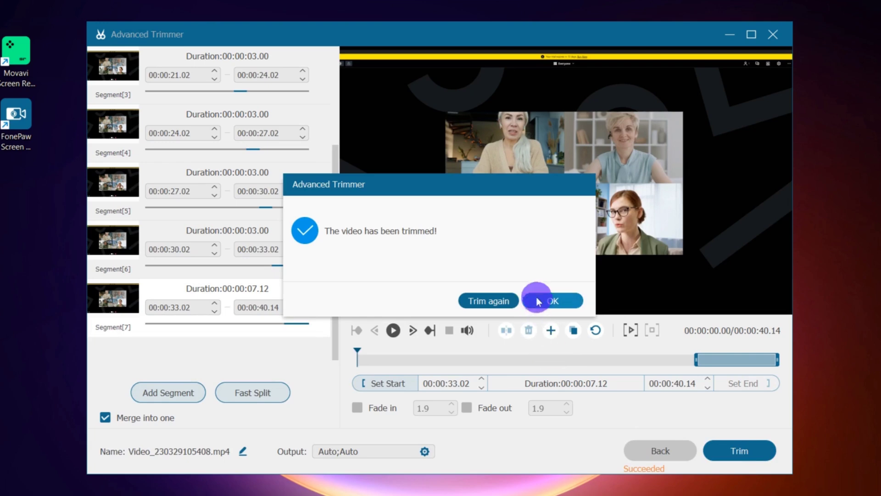
left_click(539, 301)
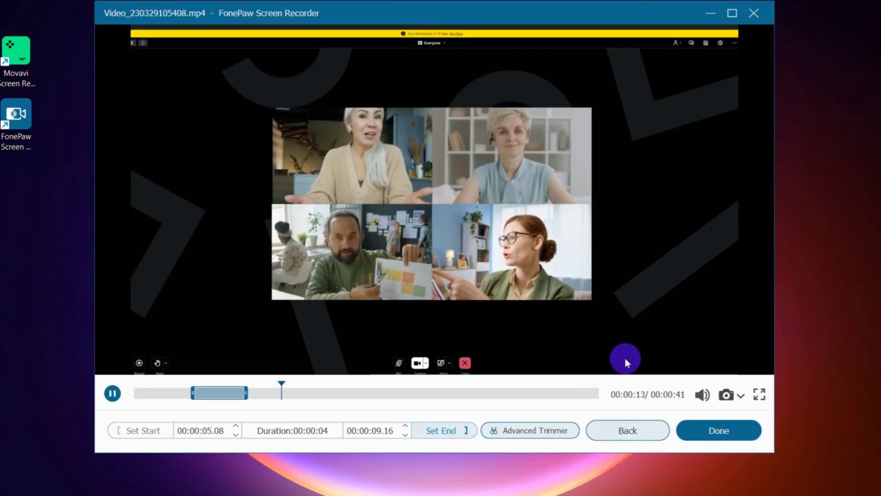
Step: Load the trimmed video into the Video Compressor with MP4 output at 800x480 resolution
left_click(703, 430)
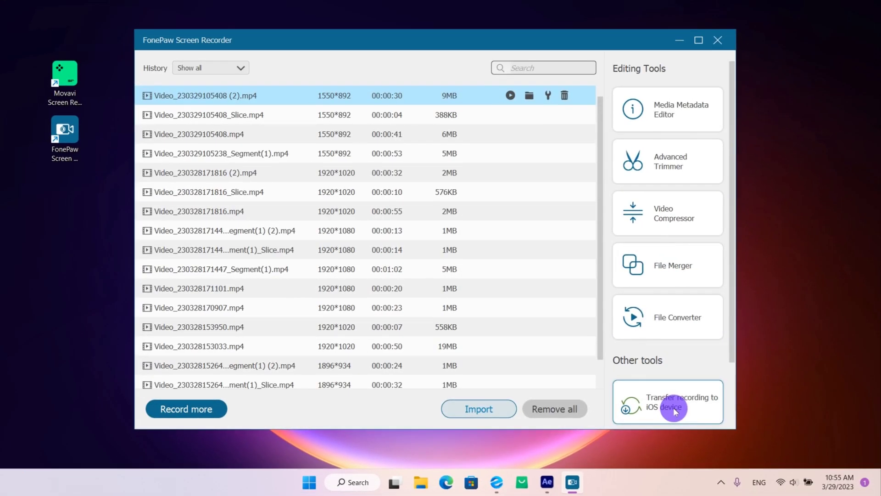
left_click(646, 217)
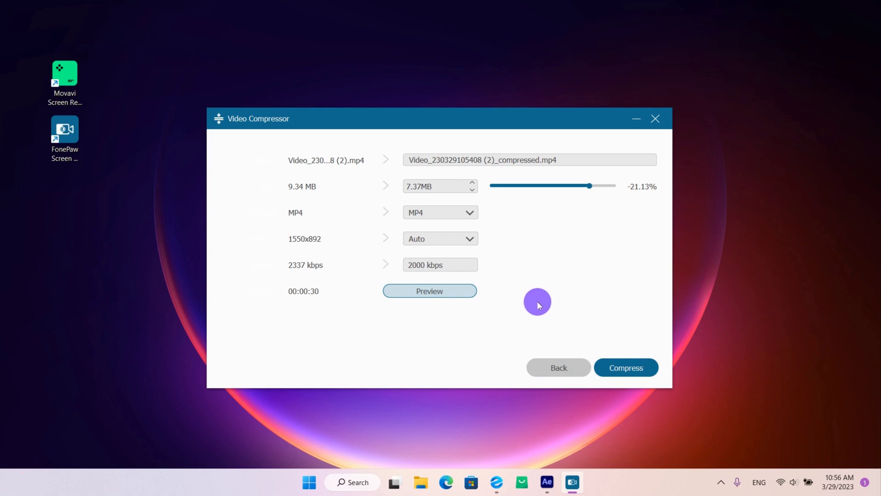
left_click(470, 213)
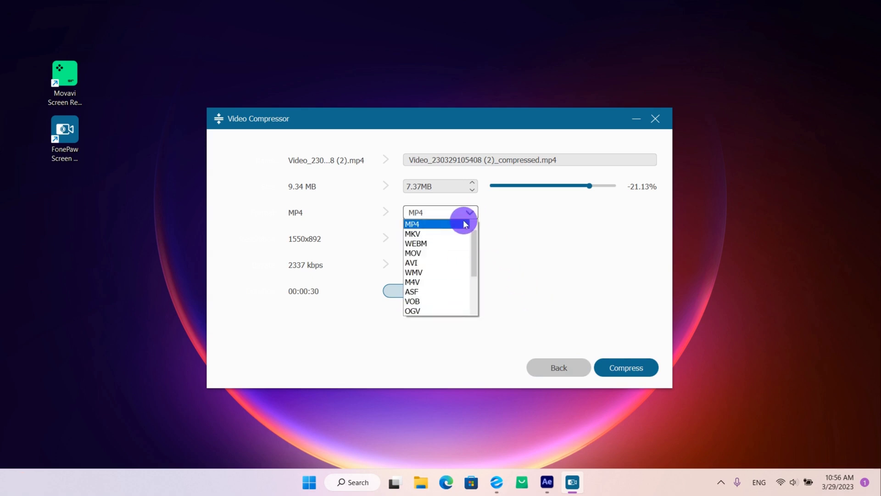
left_click(465, 224)
left_click(469, 239)
left_click(431, 334)
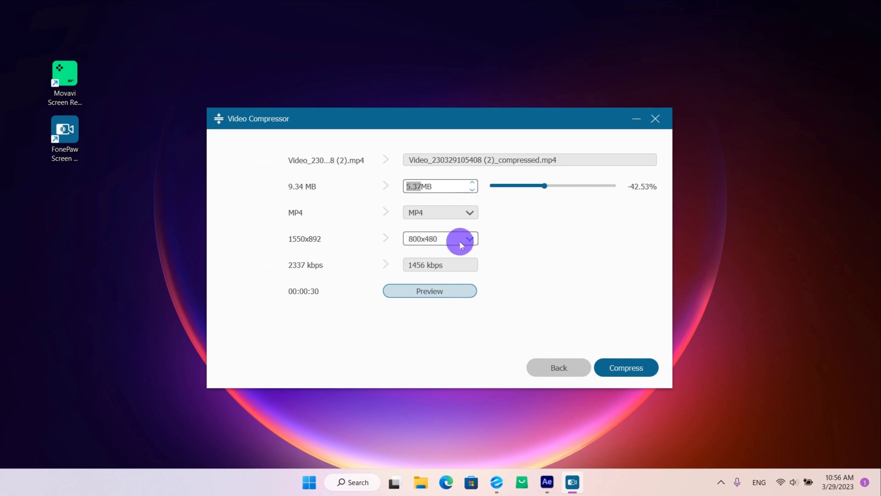
Step: Preview the 800x480 result, then compress the video to about 5.37 MB
left_click(447, 285)
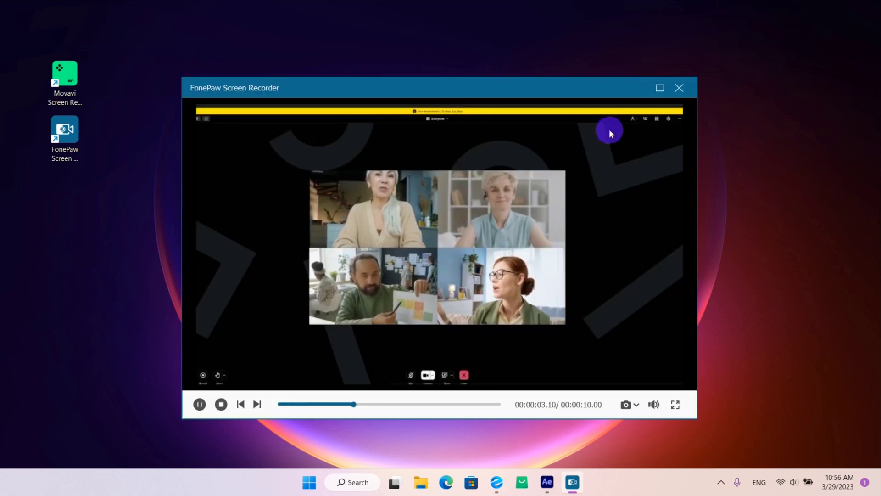
left_click(679, 88)
left_click(611, 362)
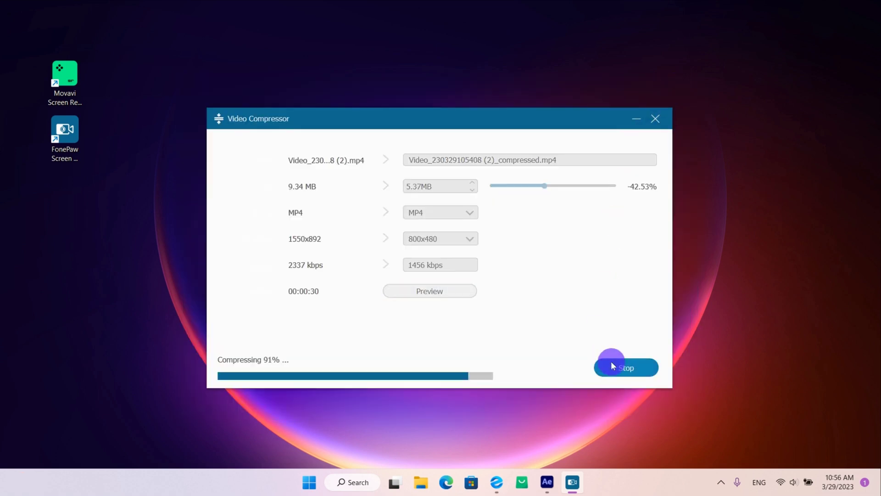
left_click(535, 294)
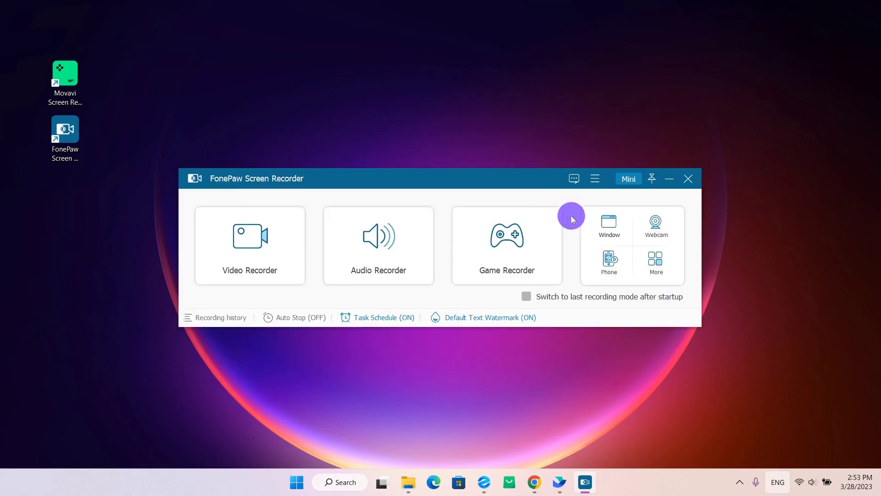
Step: Review the Output settings in Preferences and close the dialog with OK
left_click(595, 178)
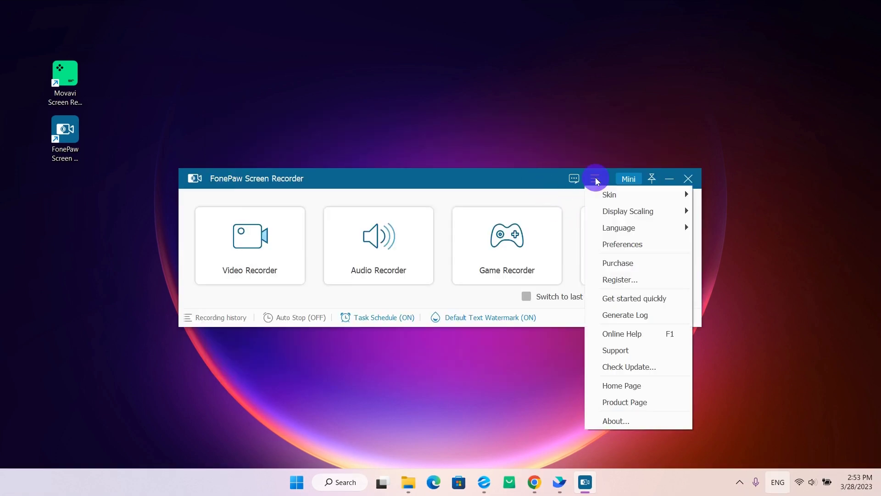
left_click(613, 244)
scroll(698, 138, "down", 1)
left_click_drag(698, 138, 671, 414)
left_click(606, 450)
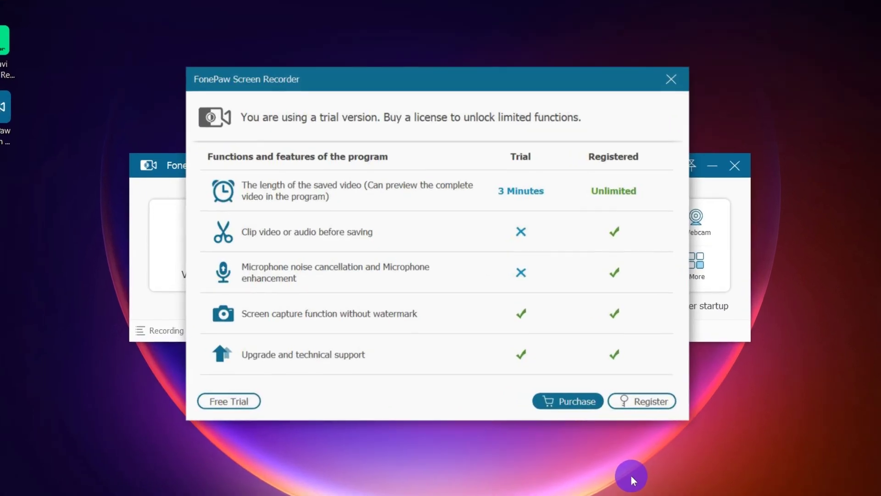